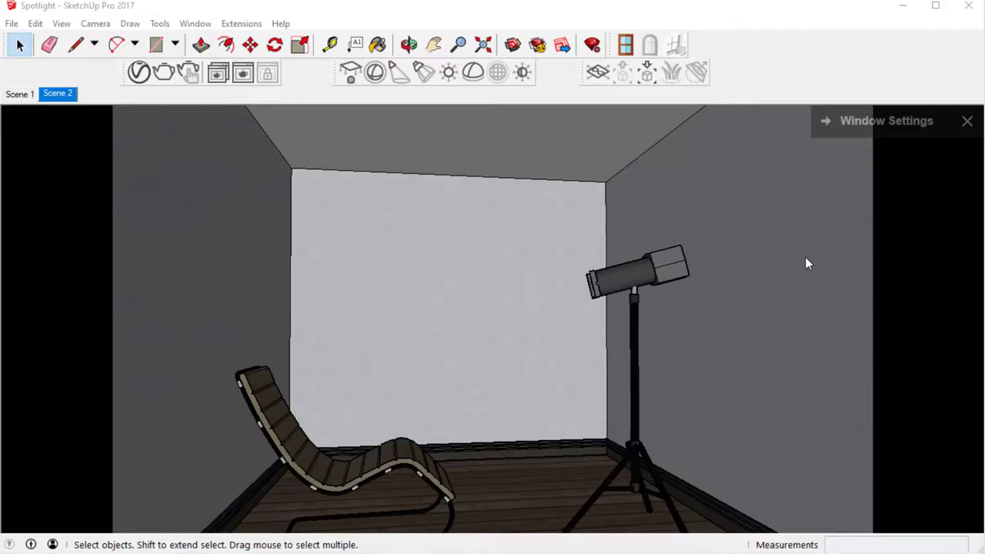
Place a V-Ray Spot Light on the front of the stage lamp's lens, viewed up close.
left_click(398, 74)
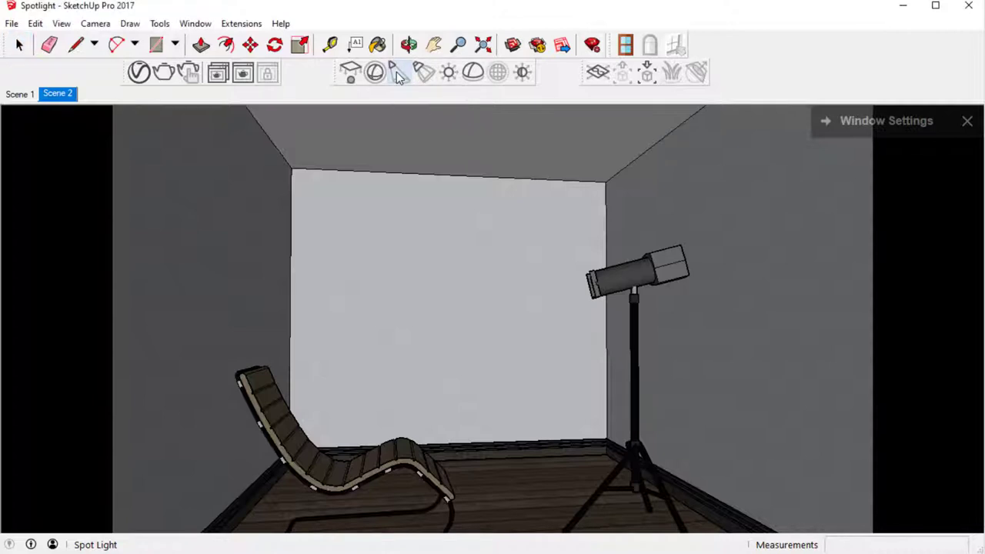
middle_click_drag(544, 317, 660, 318)
scroll(660, 319, "up", 5)
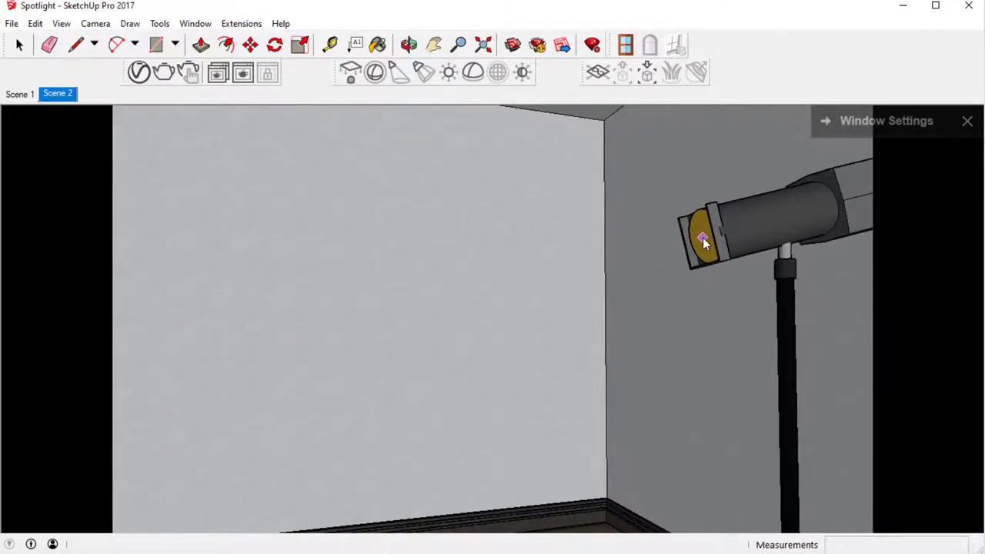
mouse_move(703, 238)
middle_mouse_down()
mouse_move(729, 241)
mouse_move(702, 245)
middle_mouse_up()
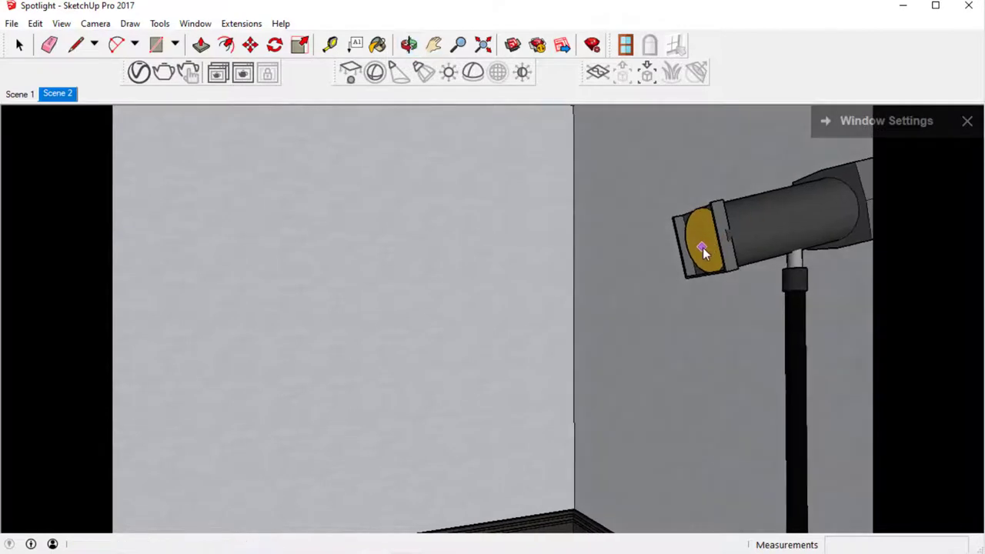
left_click(704, 246)
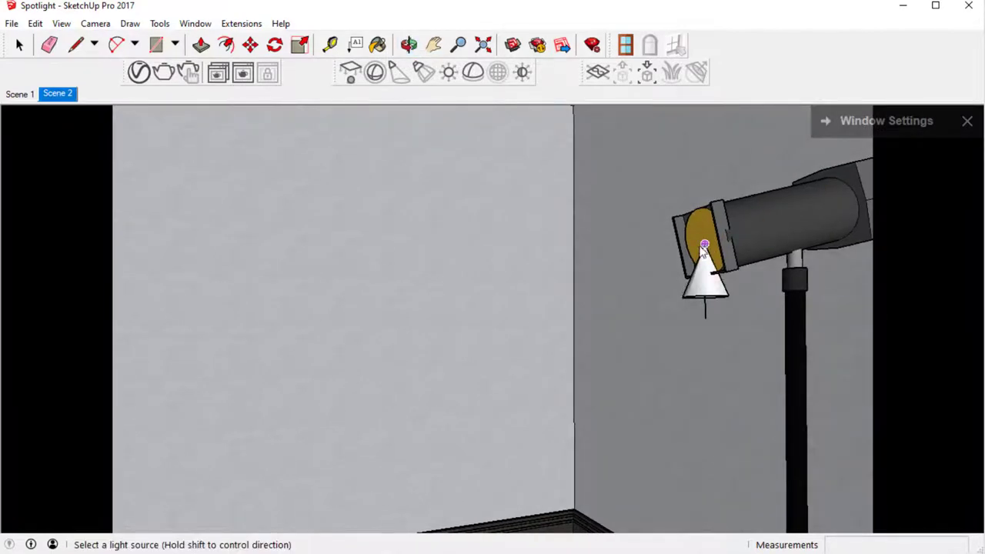
Add a new scene and draw a helper edge along the lamp housing's top edge.
left_click(650, 330)
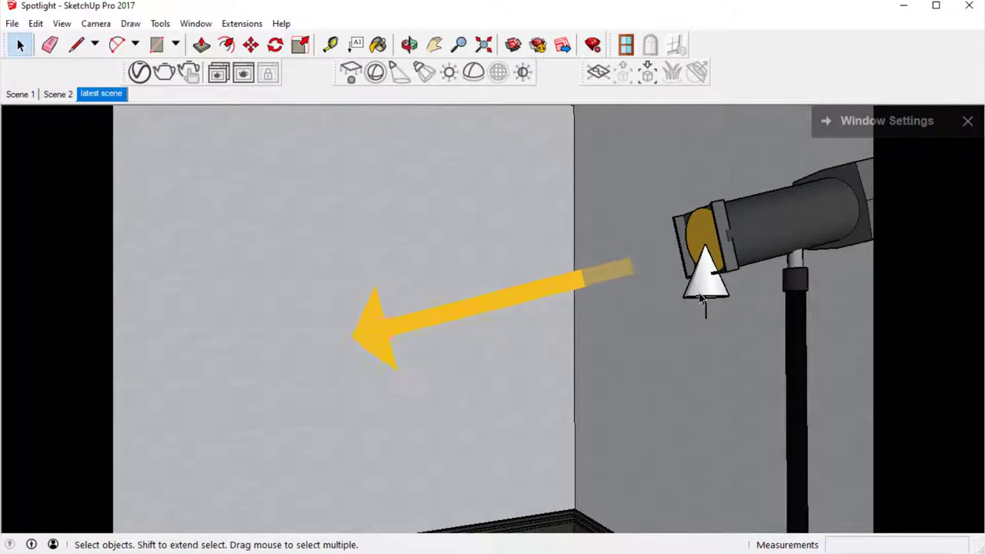
middle_click_drag(834, 259, 677, 308)
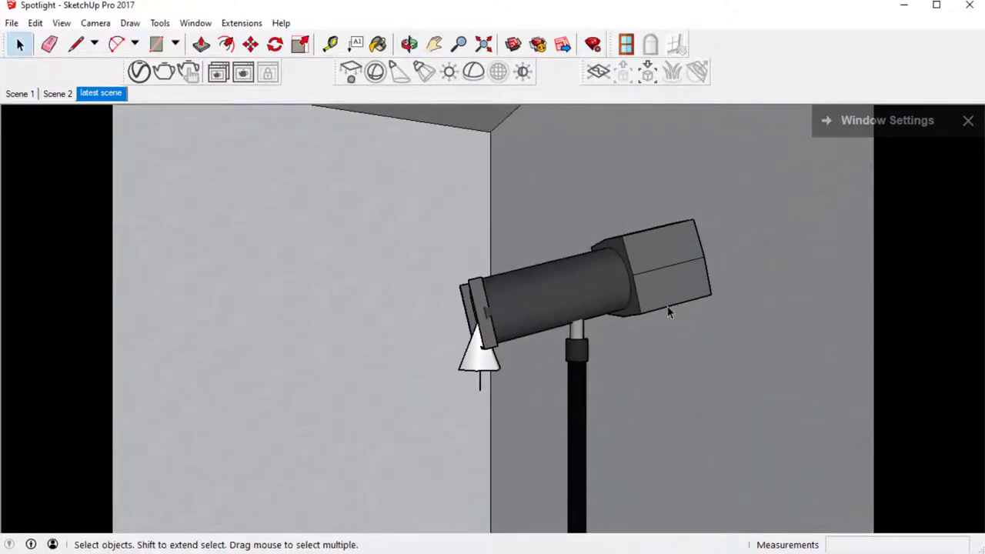
key("l")
left_click(621, 237)
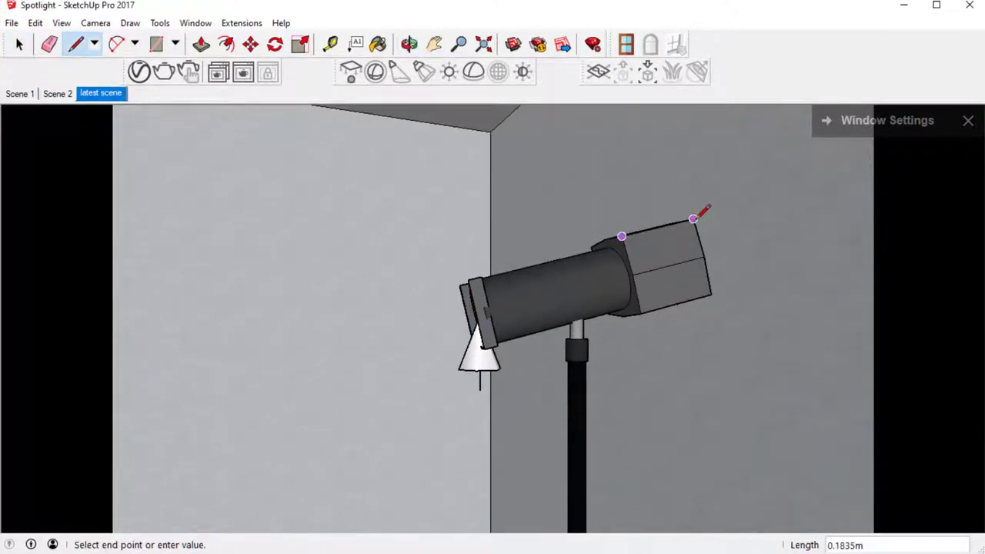
left_click(676, 224)
key("space")
left_click(666, 228)
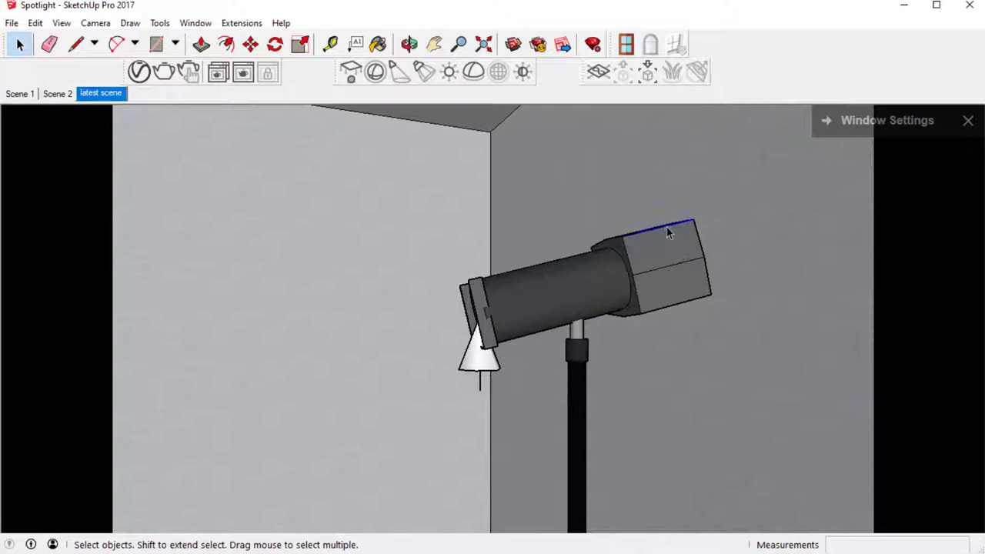
Move the helper edge so its endpoint snaps to the spot light cone's tip.
key("m")
left_click(693, 218)
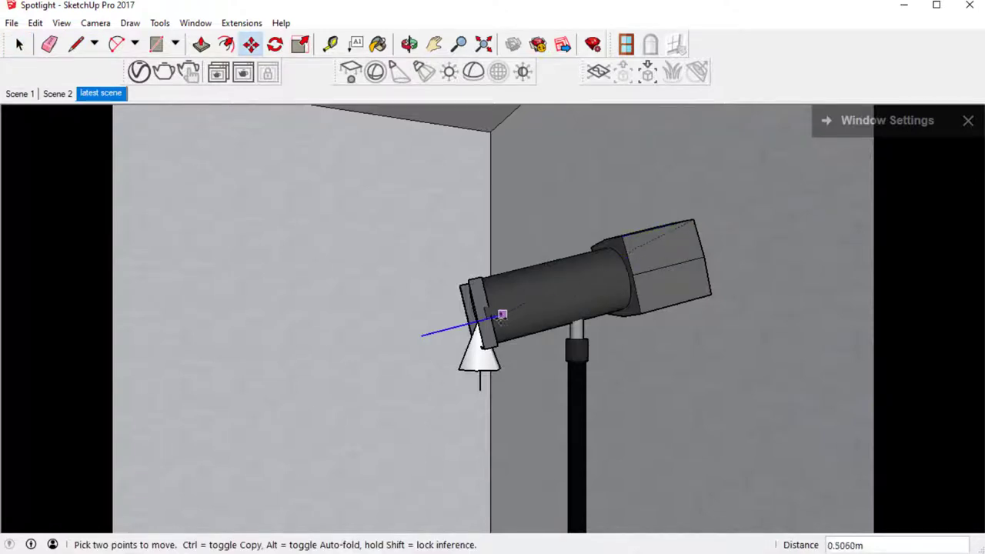
middle_click_drag(501, 315, 477, 346)
scroll(477, 345, "up", 5)
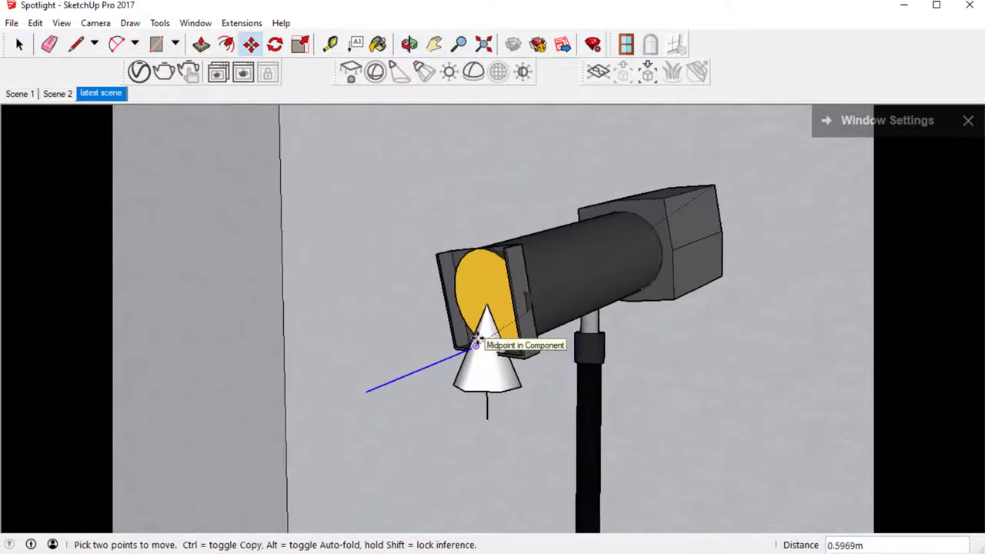
left_click(497, 265)
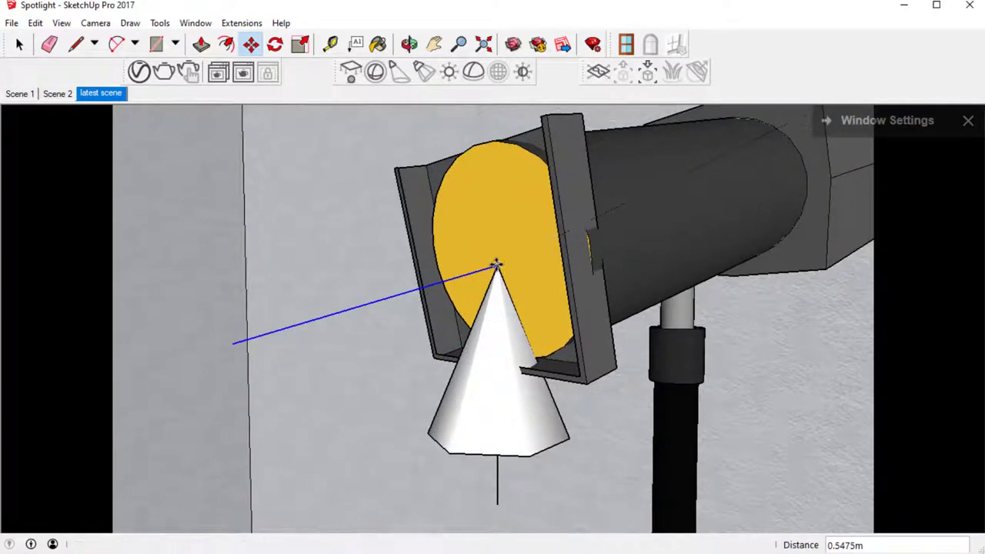
key("space")
Redefine the drawing axes with the red axis running along the helper edge.
left_click(160, 23)
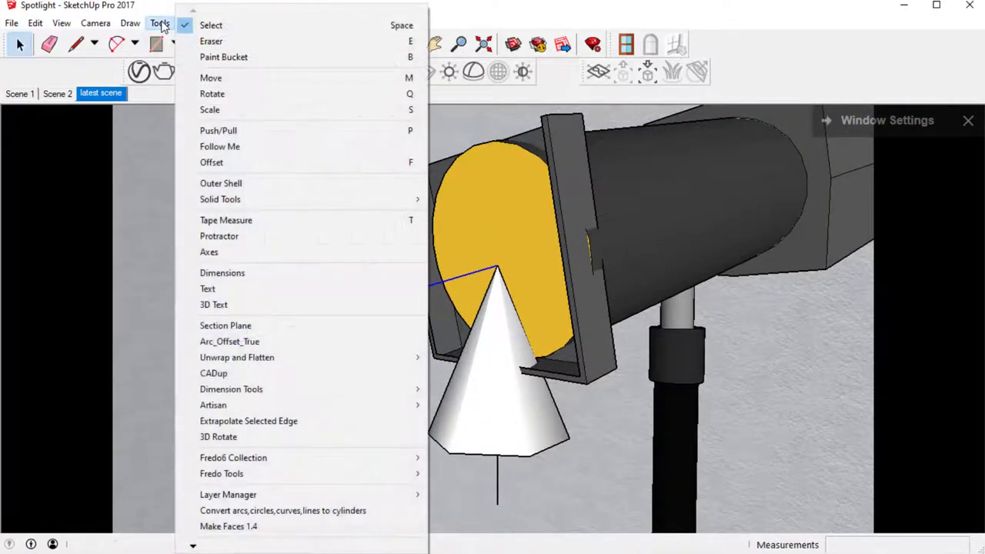
left_click(204, 254)
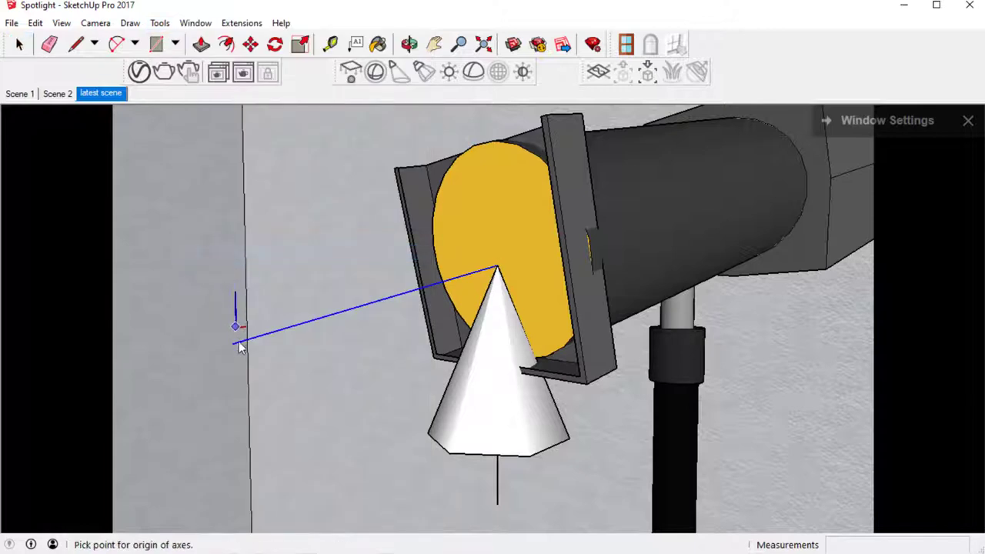
left_click(244, 339)
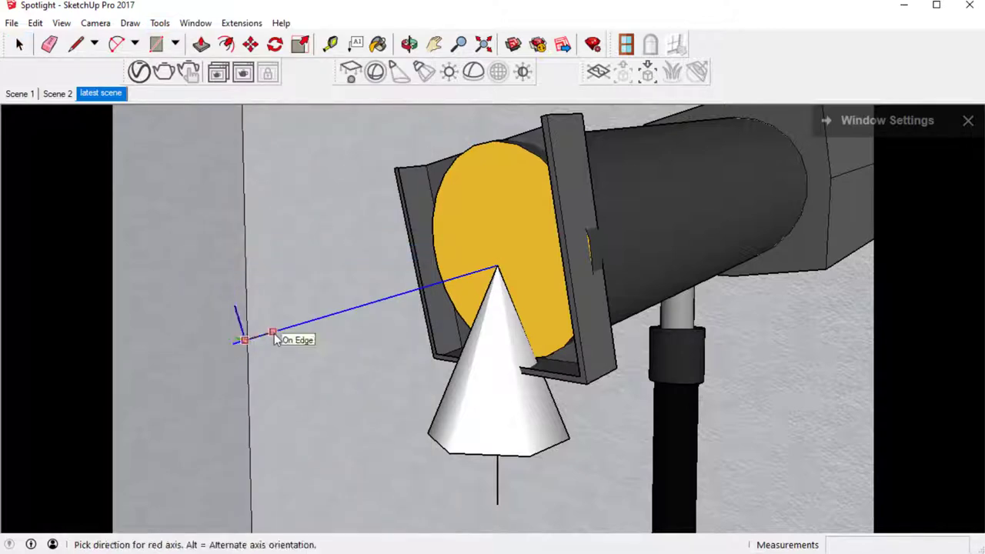
left_click(273, 336)
left_click(274, 335)
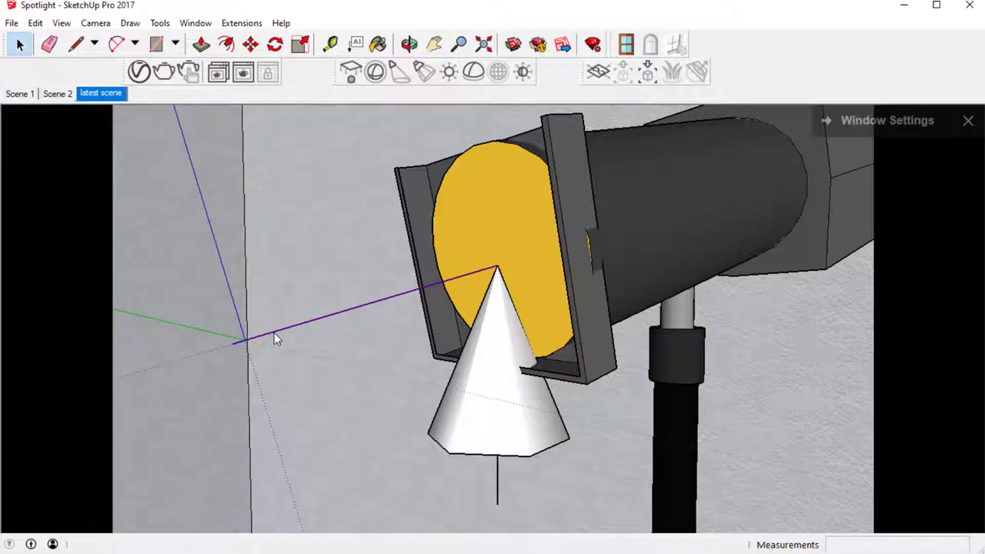
Rotate the spot light cone about its tip on the green plane to aim out of the lens.
key("q")
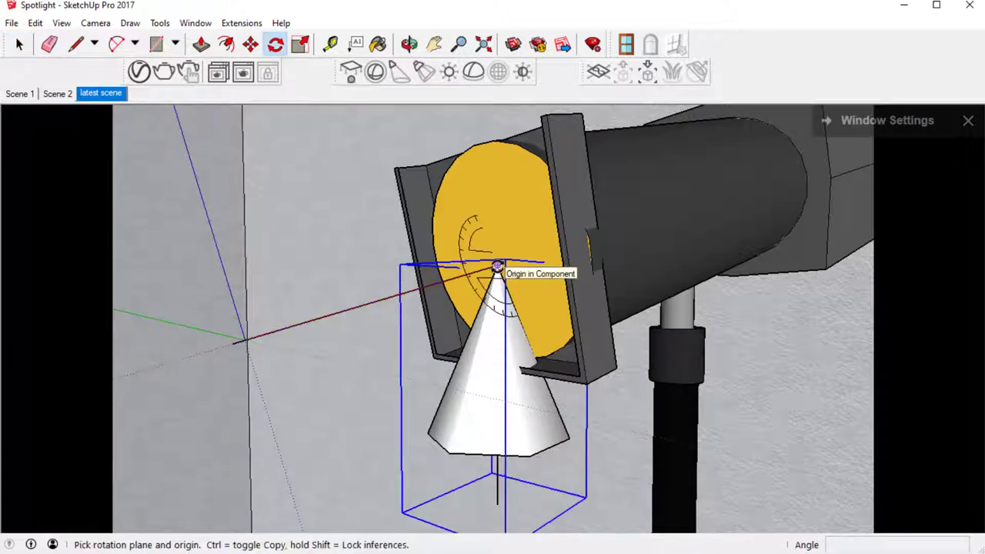
key("Left")
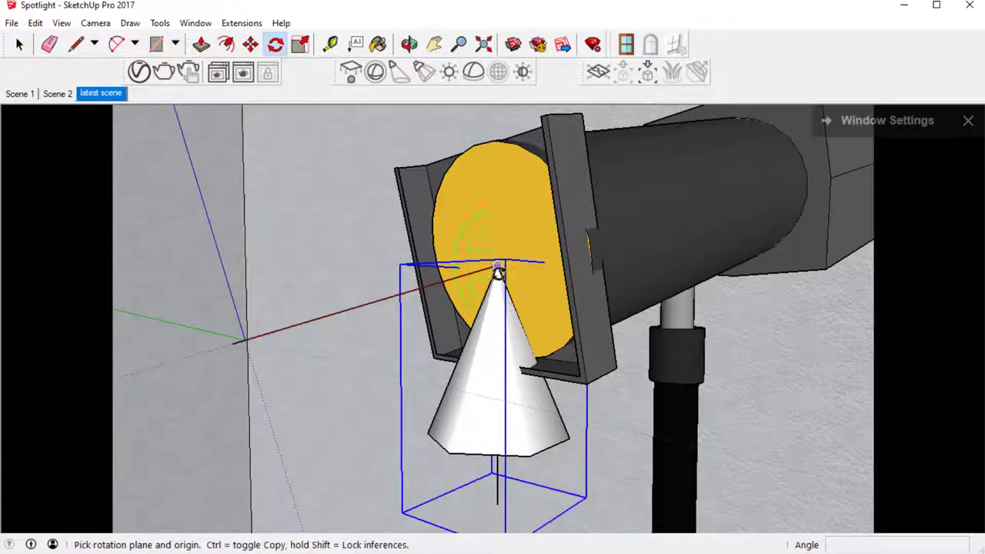
left_click(498, 265)
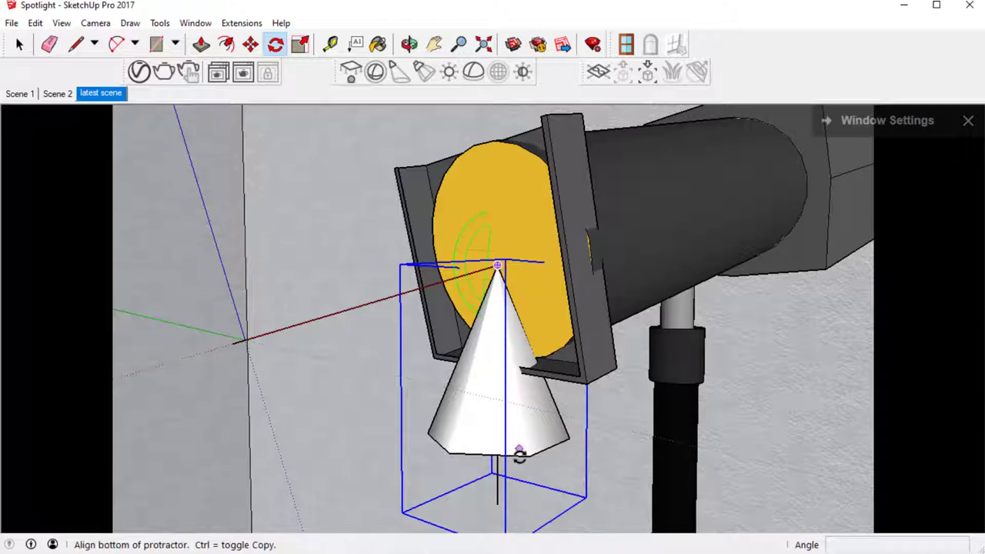
left_click(496, 501)
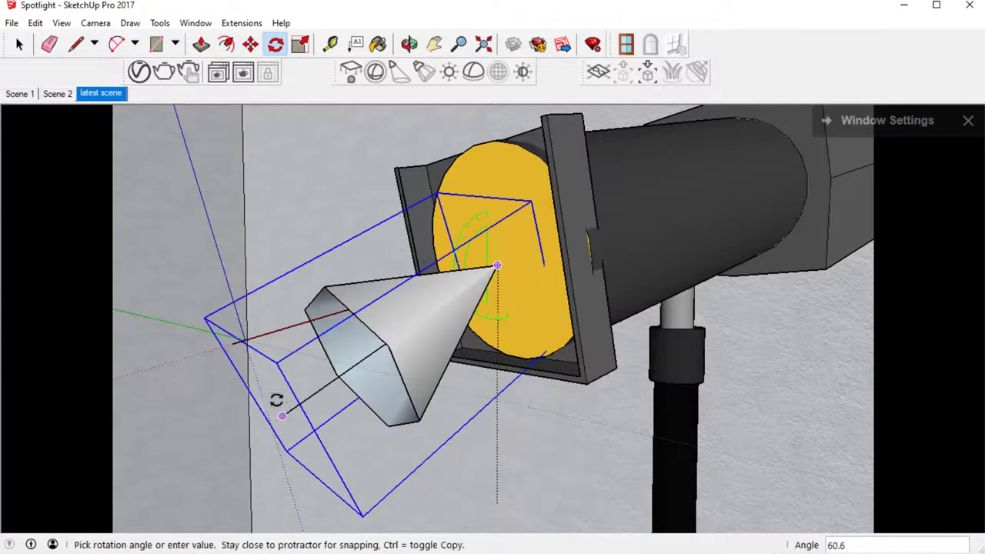
left_click(237, 342)
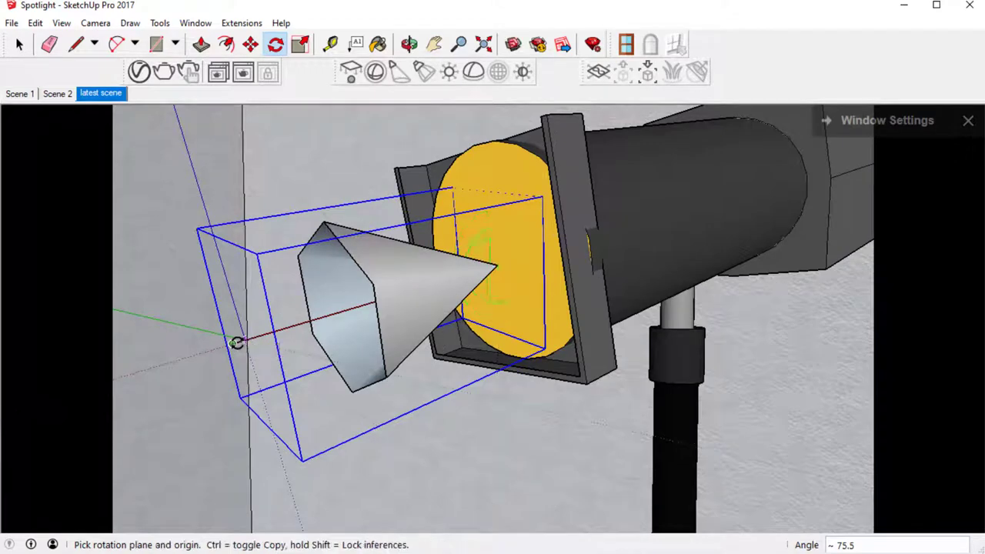
key("space")
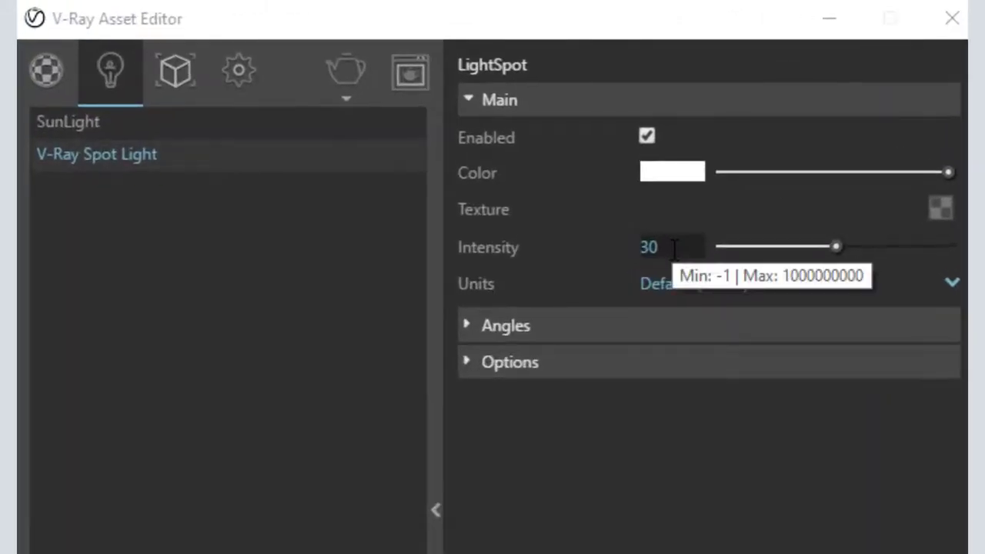
Expand the V-Ray Spot Light's Angles section, showing cone angle 1 and penumbra angle 0.
mouse_move(504, 287)
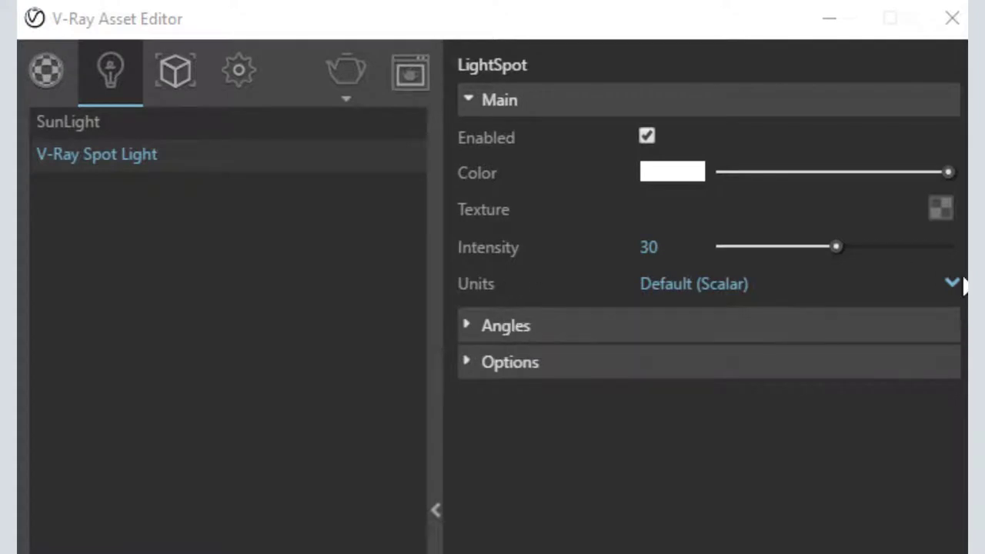
left_click(469, 324)
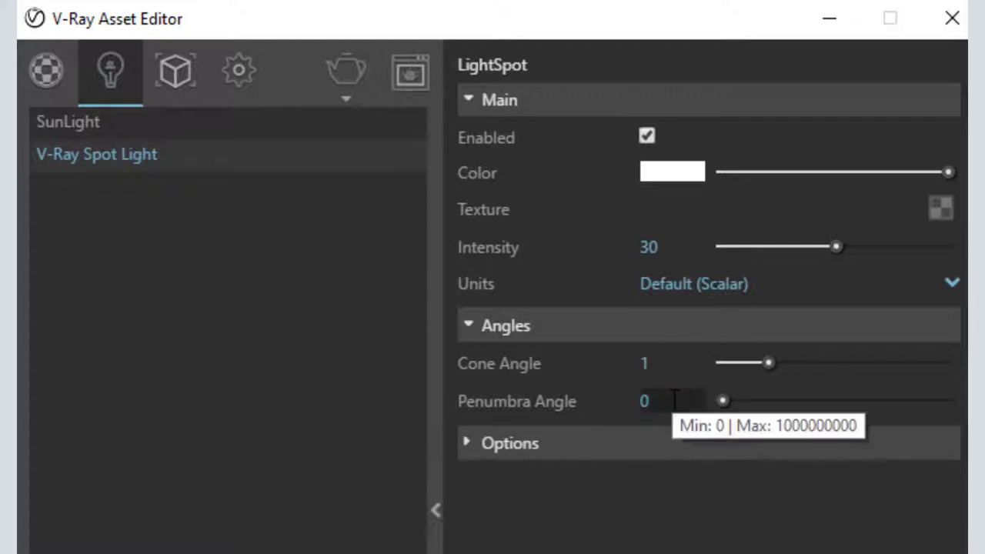
Set spot light decay to Inverse Square and penumbra falloff to Smooth Cubic, then view SunLight settings.
left_click(480, 444)
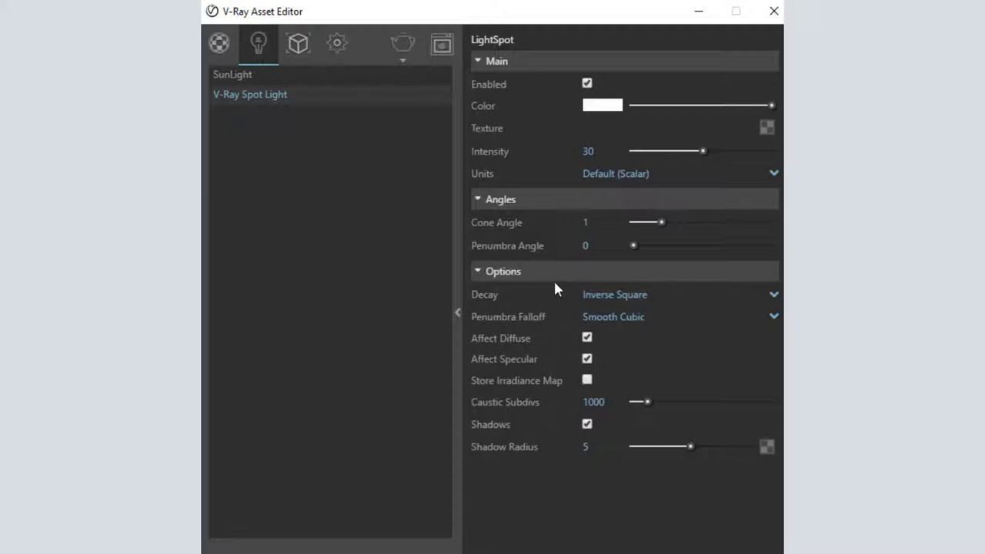
left_click(774, 294)
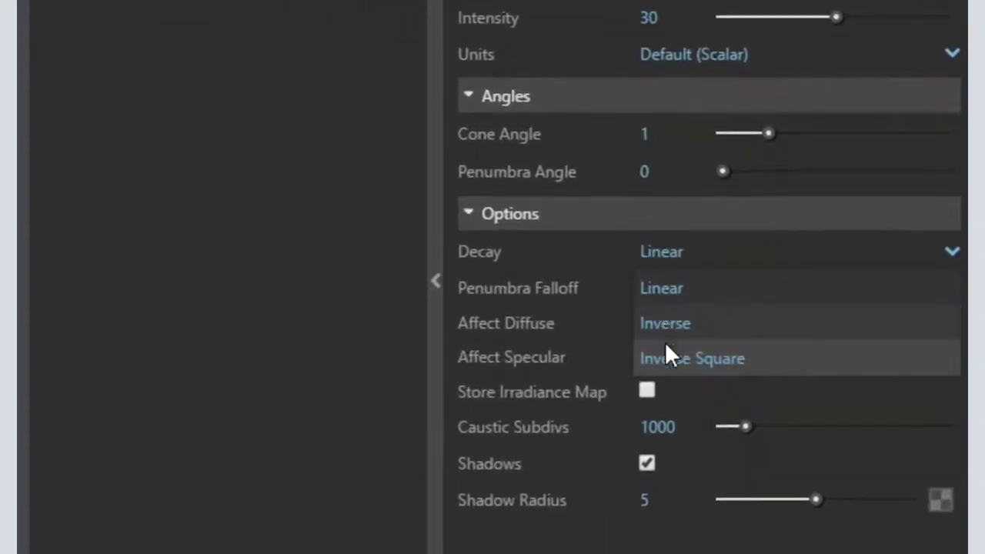
left_click(662, 359)
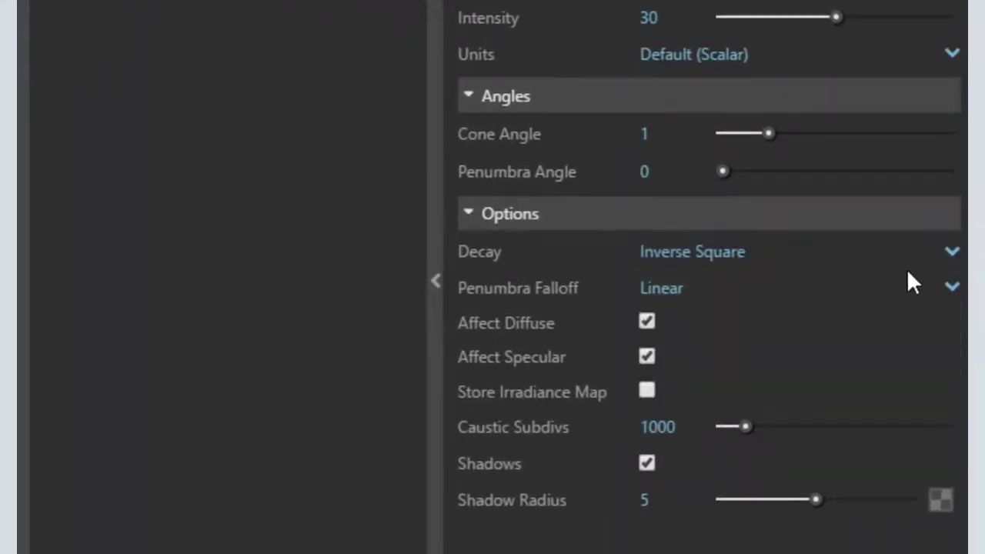
left_click(953, 284)
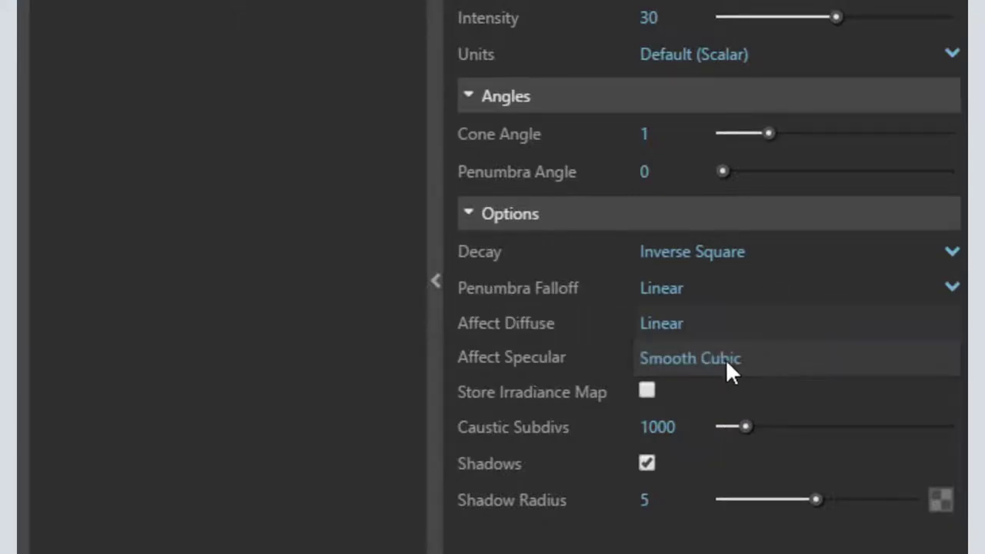
left_click(704, 357)
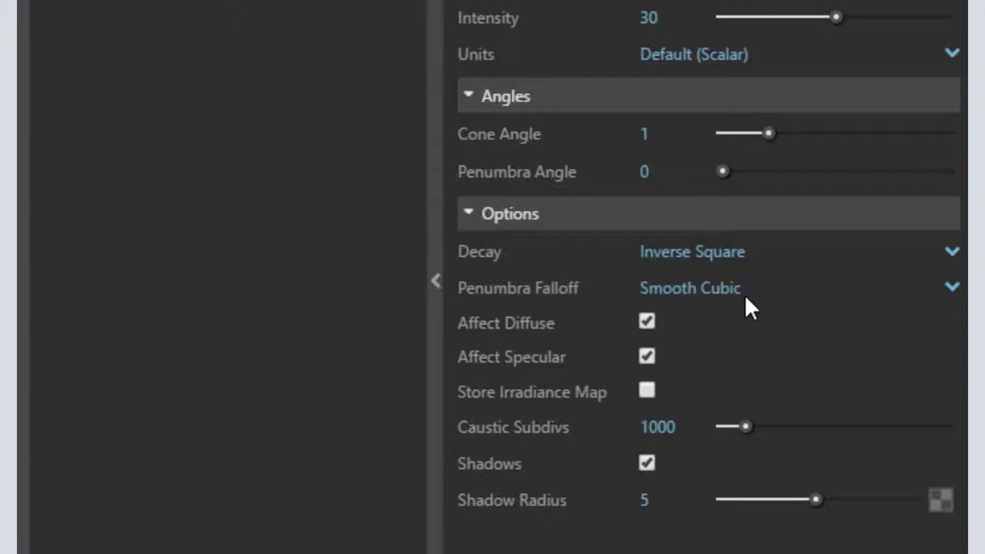
left_click(651, 499)
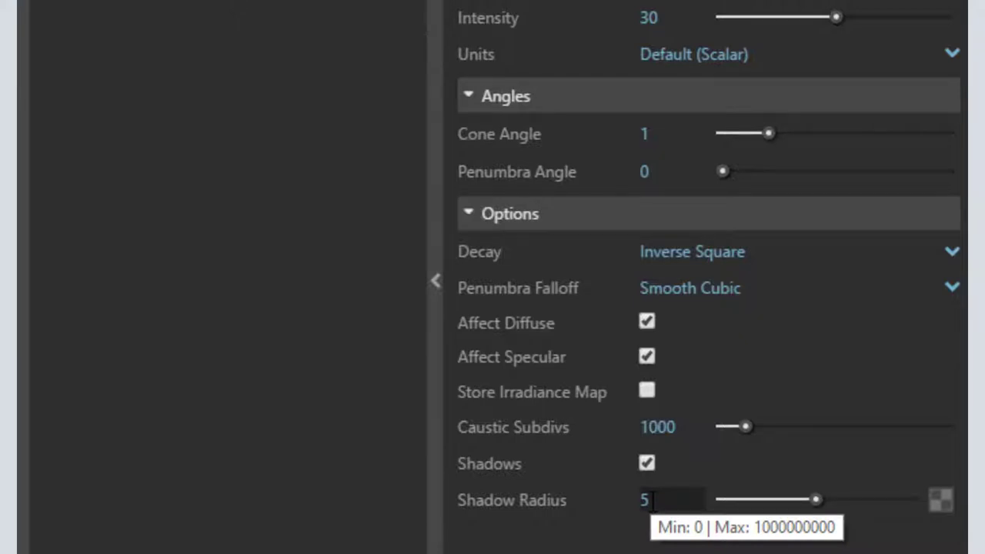
left_click(227, 35)
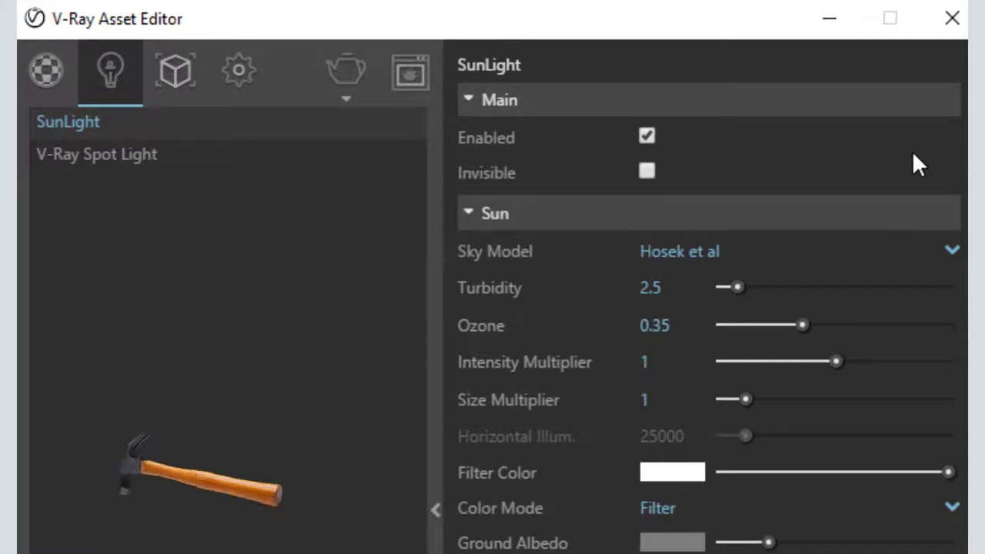
Render a test image, then disable the SunLight and set its Intensity Multiplier to 0.
left_click(343, 100)
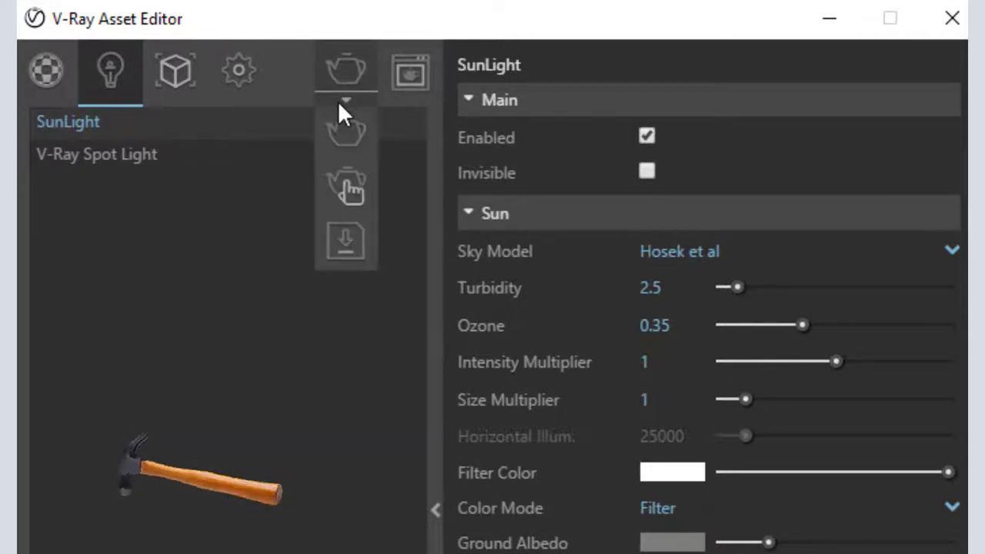
left_click(344, 138)
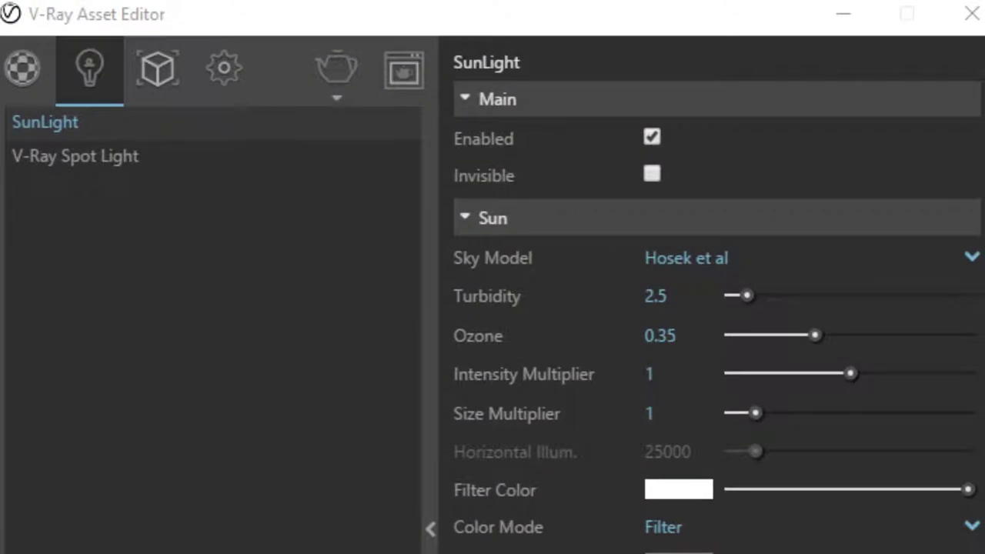
left_click(648, 138)
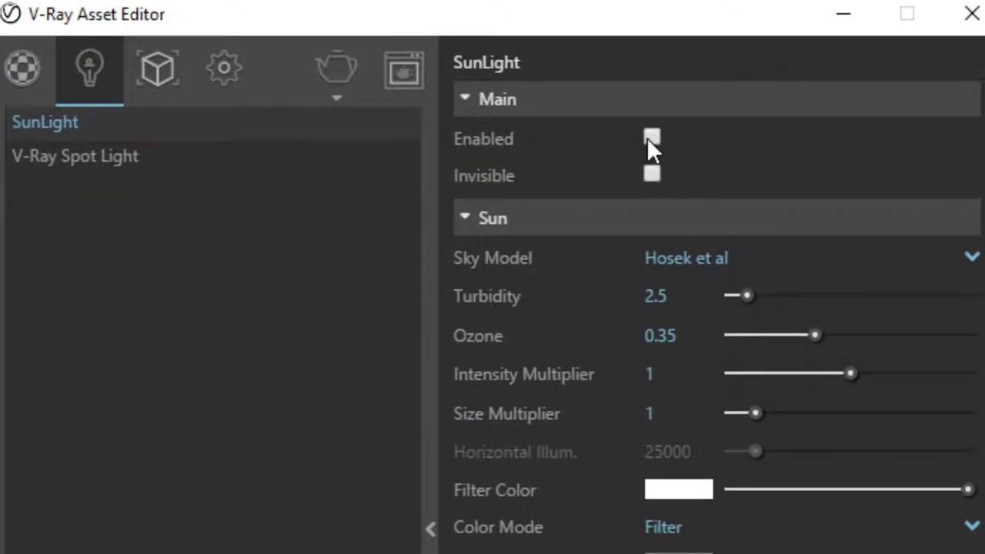
left_click(663, 374)
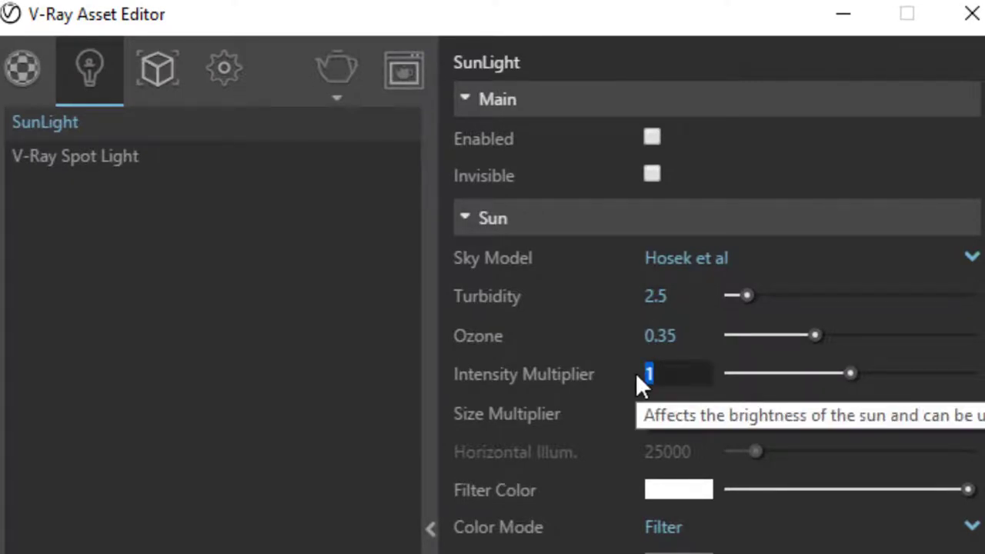
type("0")
key("Return")
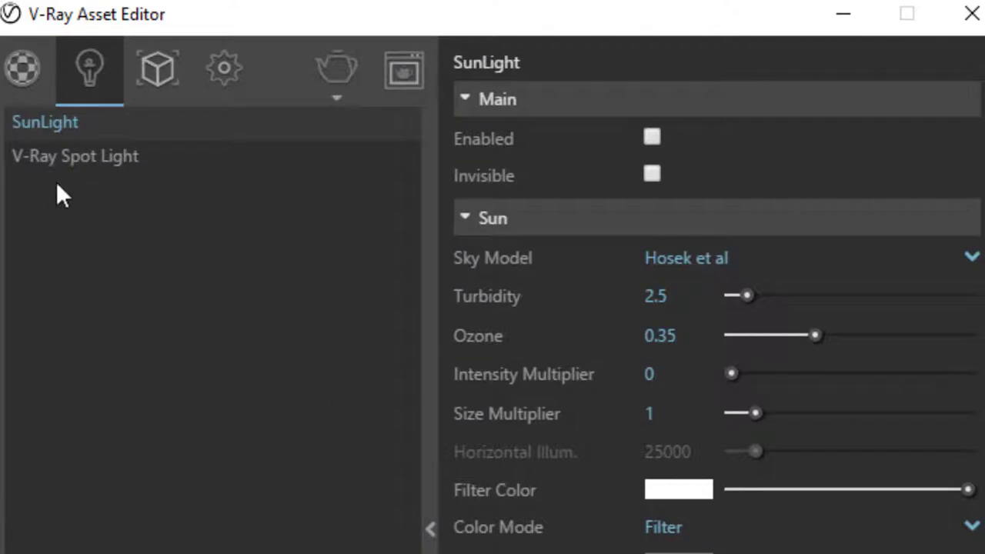
Set the V-Ray Spot Light's intensity to 500 in Luminous Power (Lumens) units.
left_click(86, 165)
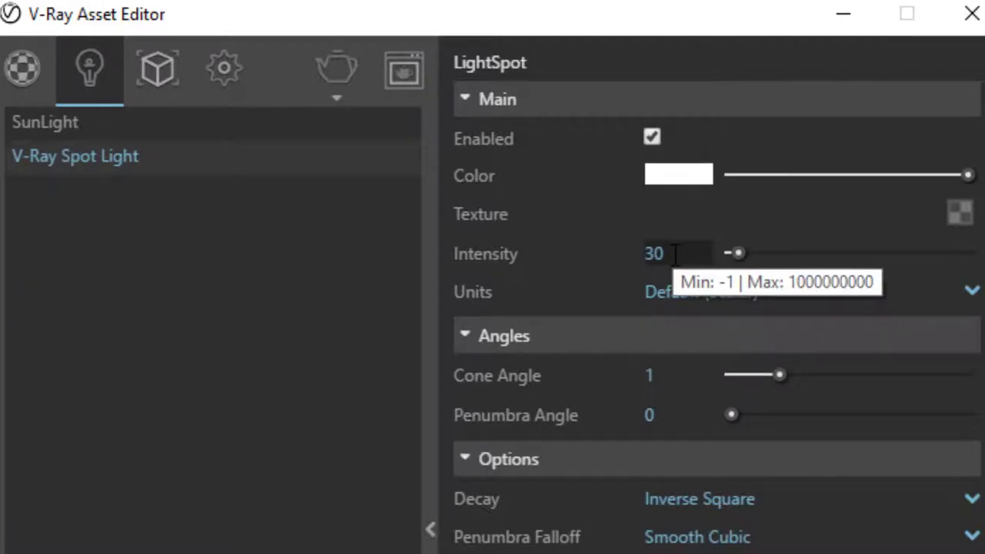
double_click(646, 253)
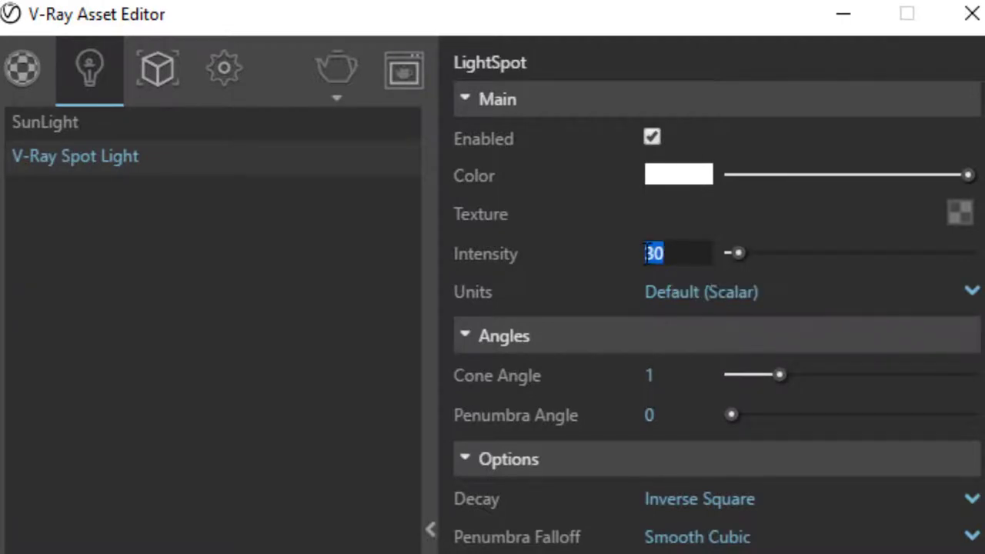
type("500")
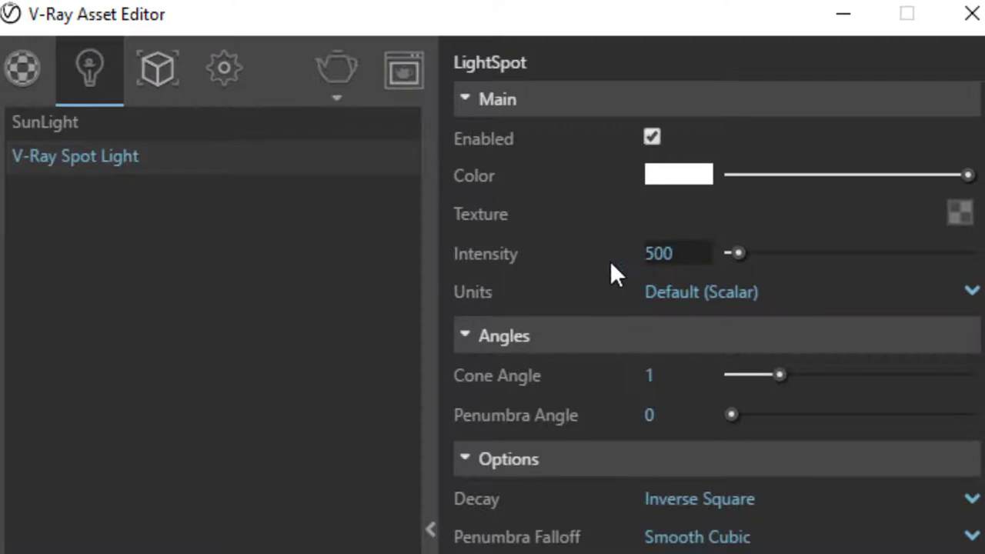
key("Return")
left_click(970, 292)
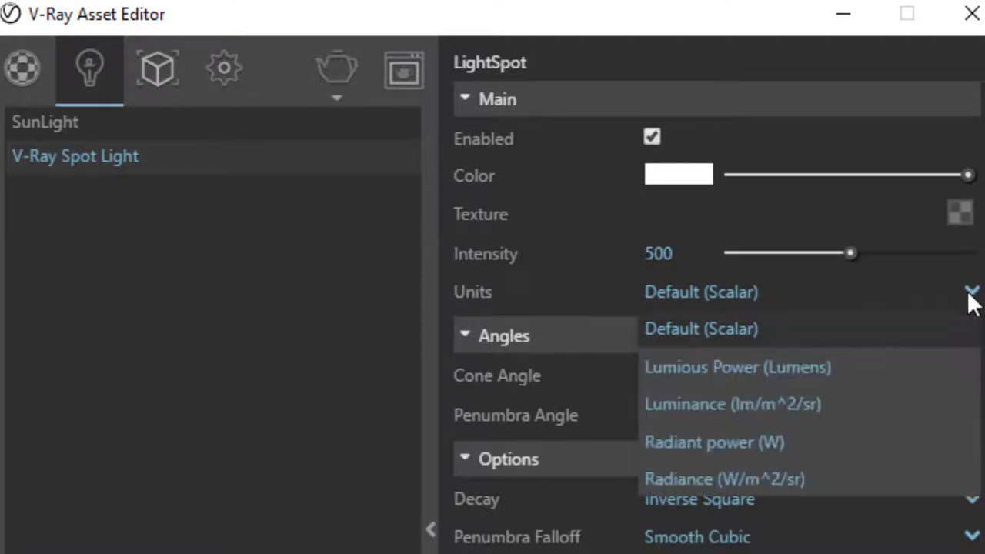
left_click(830, 367)
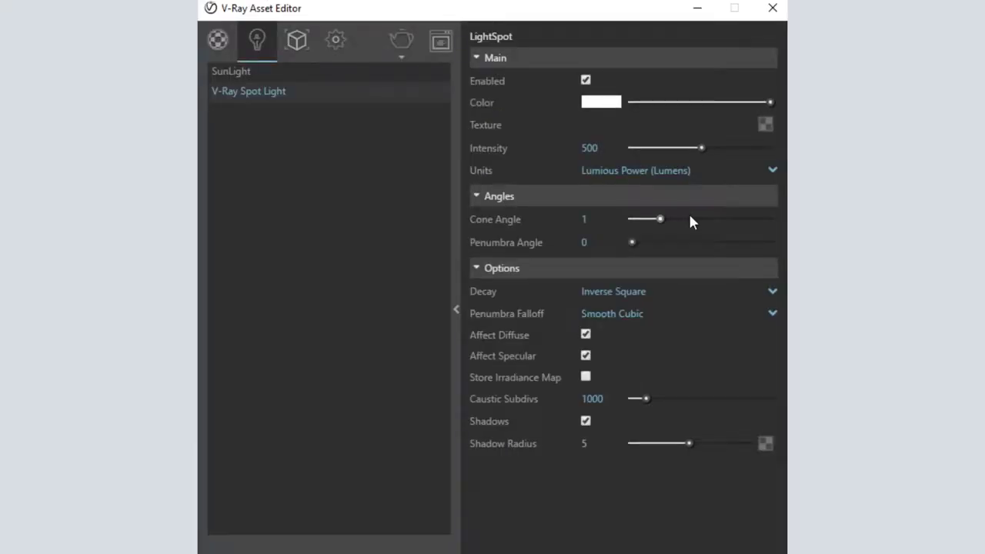
Expand the Camera settings, close the dark test render, and select the 14.24 Exposure Value.
left_click(331, 44)
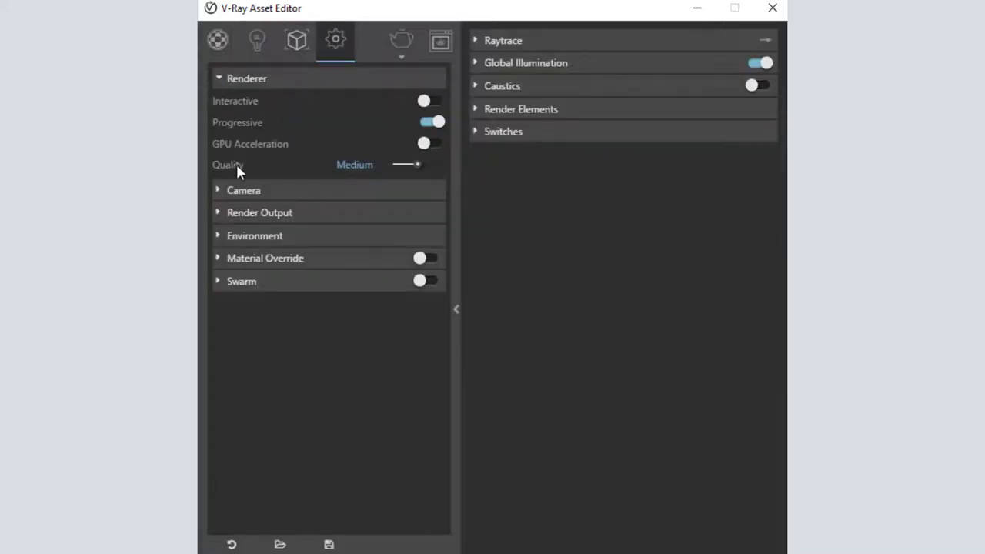
left_click(217, 190)
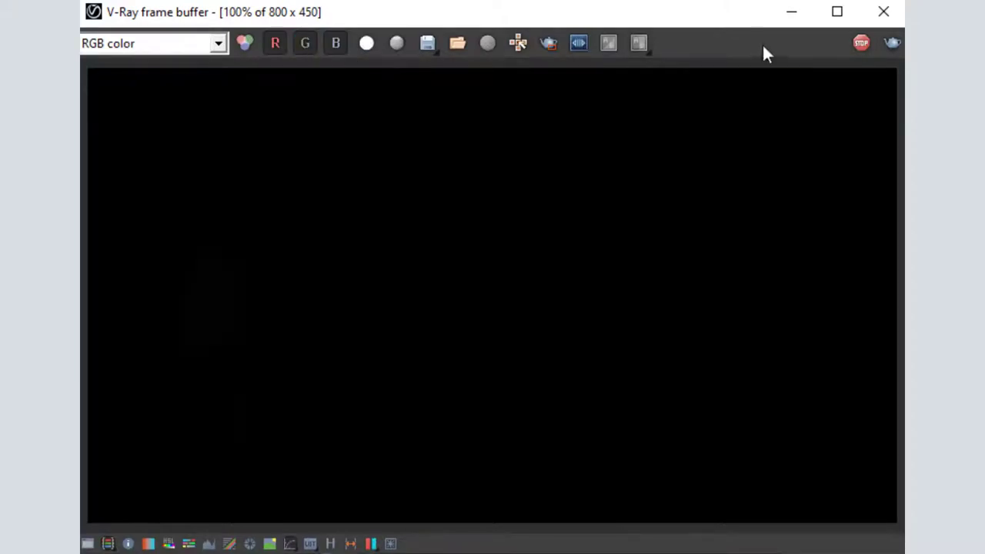
left_click(883, 11)
left_click_drag(285, 477, 193, 477)
Enter 6 as the camera's Exposure Value.
type("6")
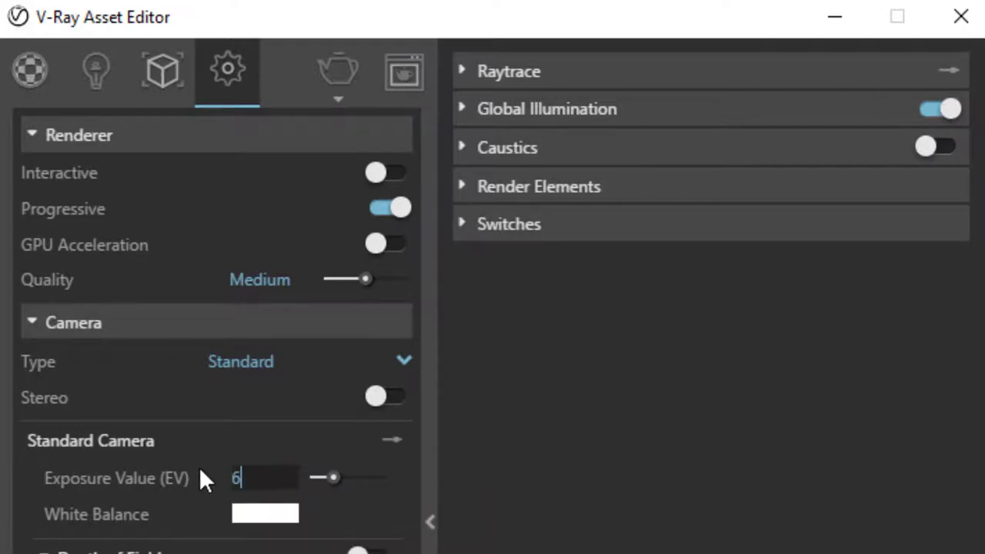
key("Return")
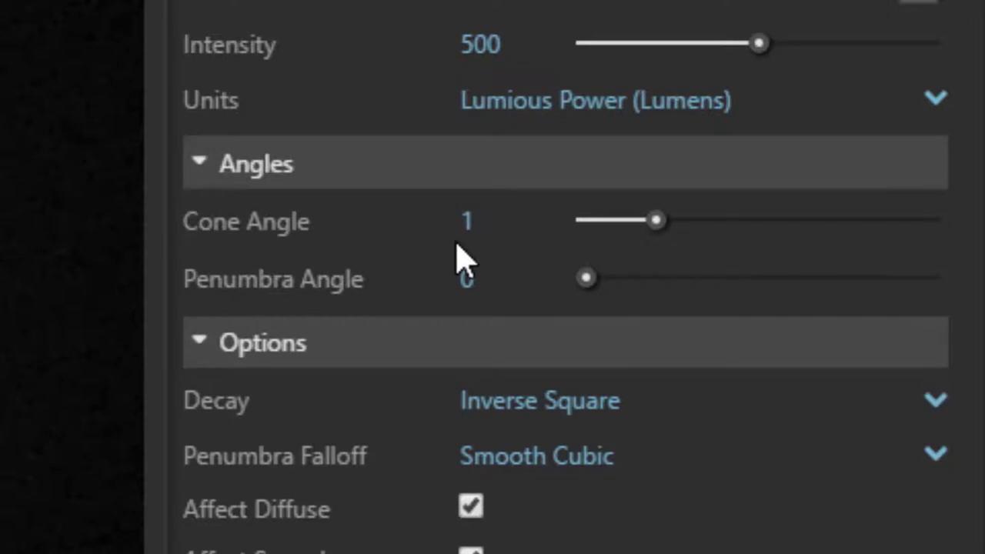
Widen the spot light's Cone Angle to 1.1 and render the scene with V-Ray.
left_click(499, 232)
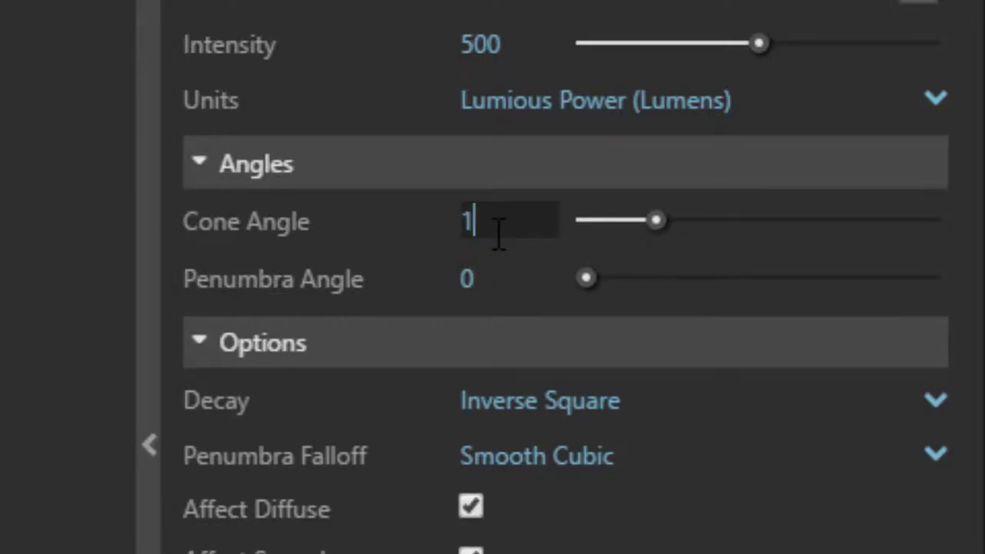
type(".1")
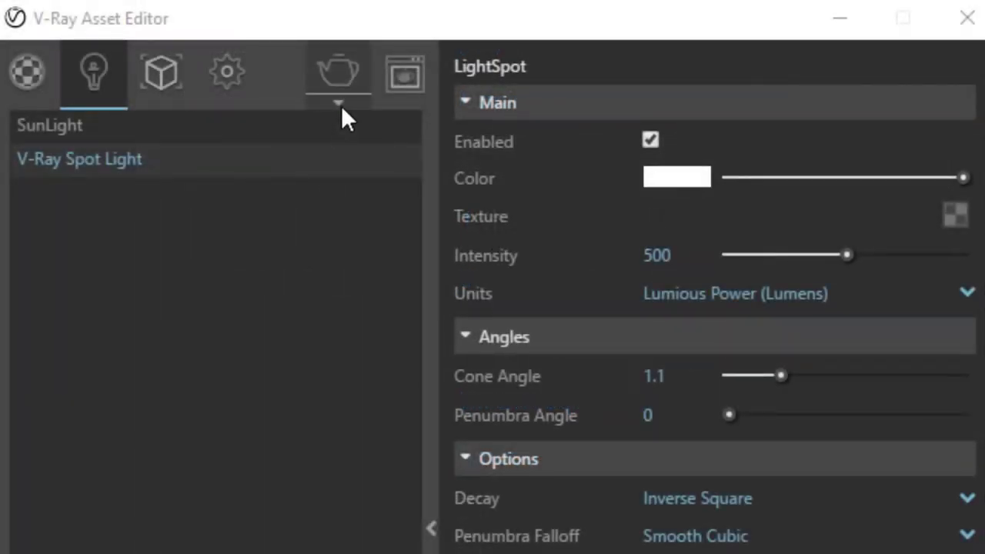
left_click(338, 104)
left_click(344, 135)
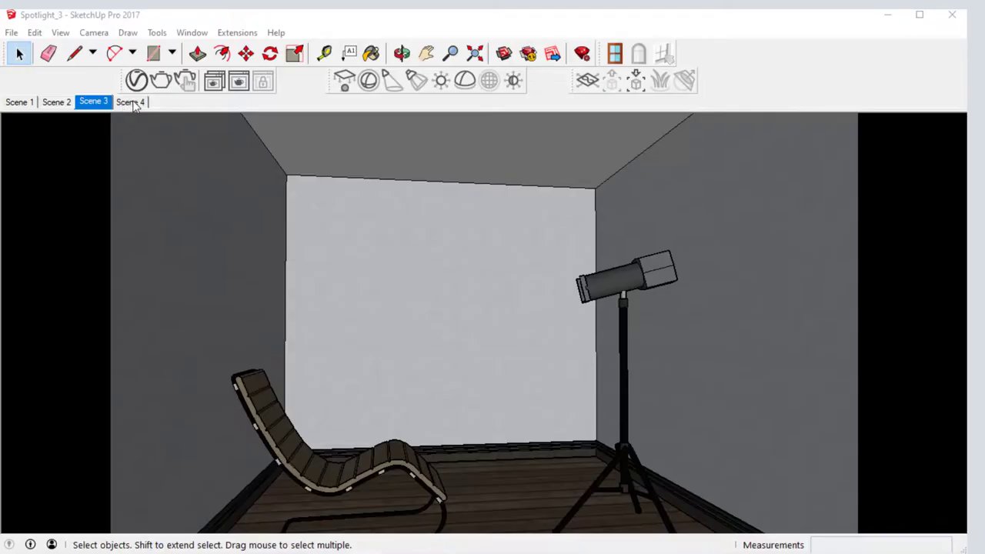
From the Scene 4 close-up, place a V-Ray omni light on the stage lamp's lens face.
left_click(131, 102)
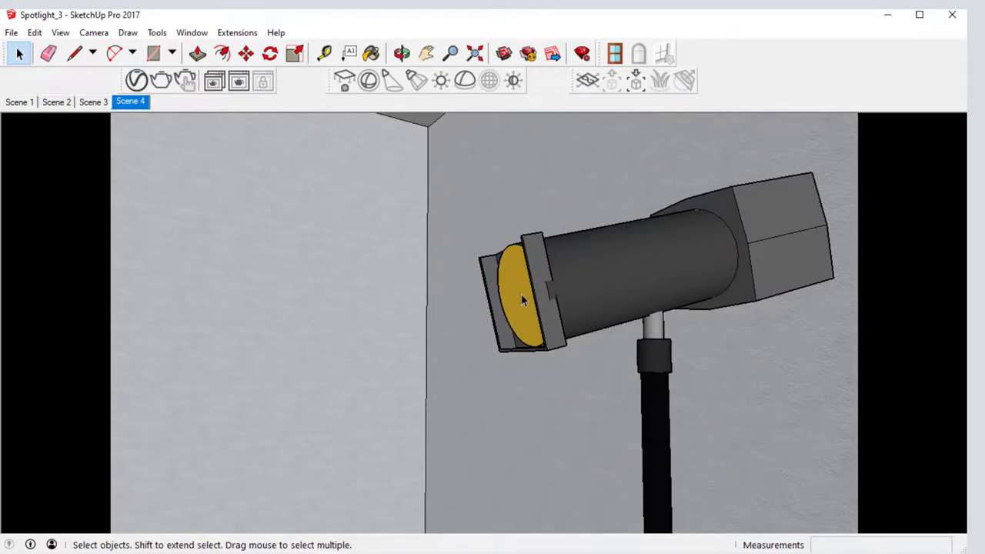
left_click(441, 80)
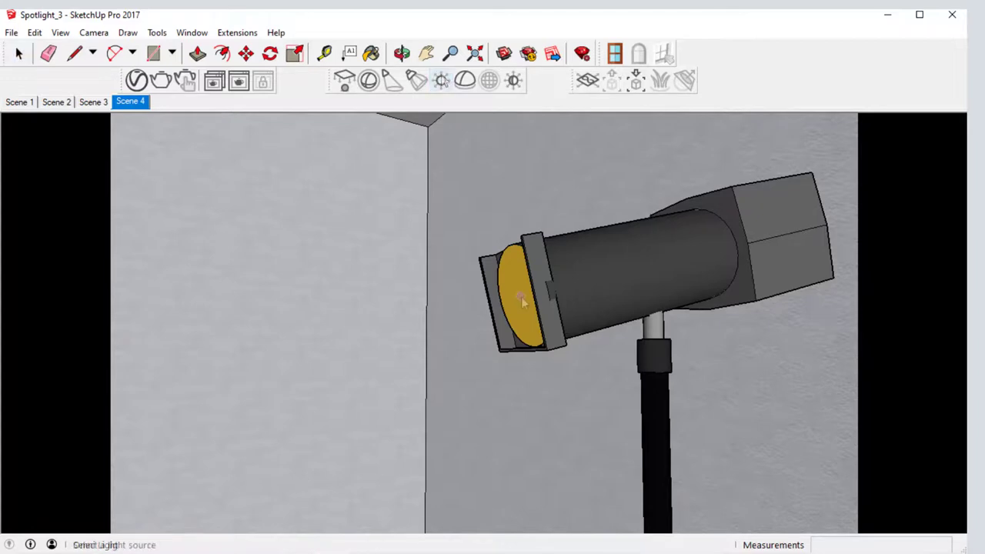
left_click(515, 302)
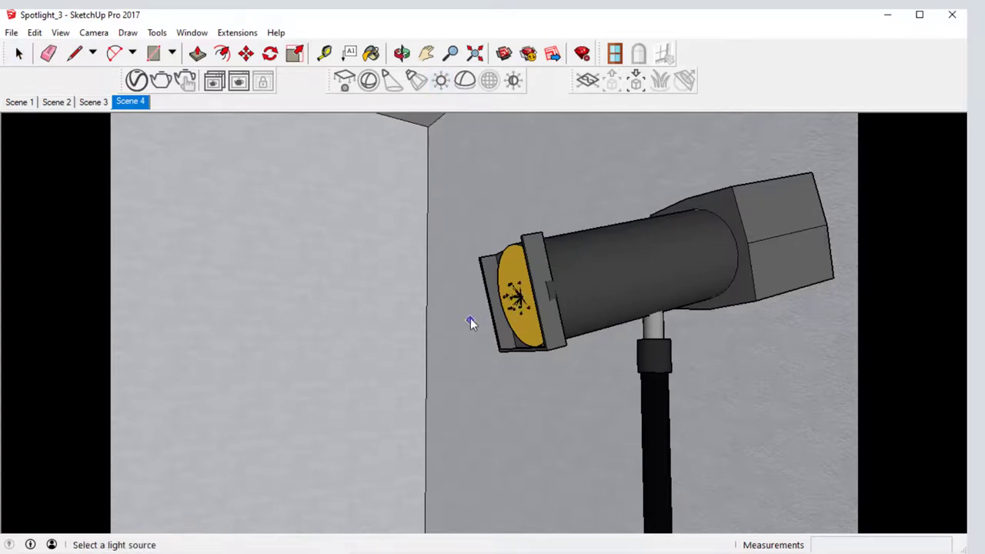
key("space")
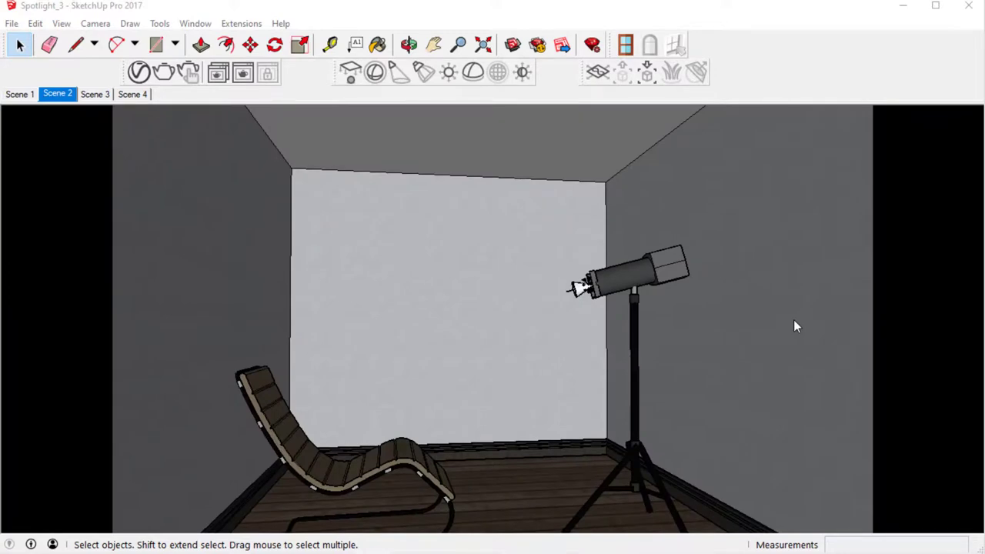
In the V-Ray Asset Editor, check the 50-lumen omni light and give the spot light Penumbra Angle 5.
left_click(139, 71)
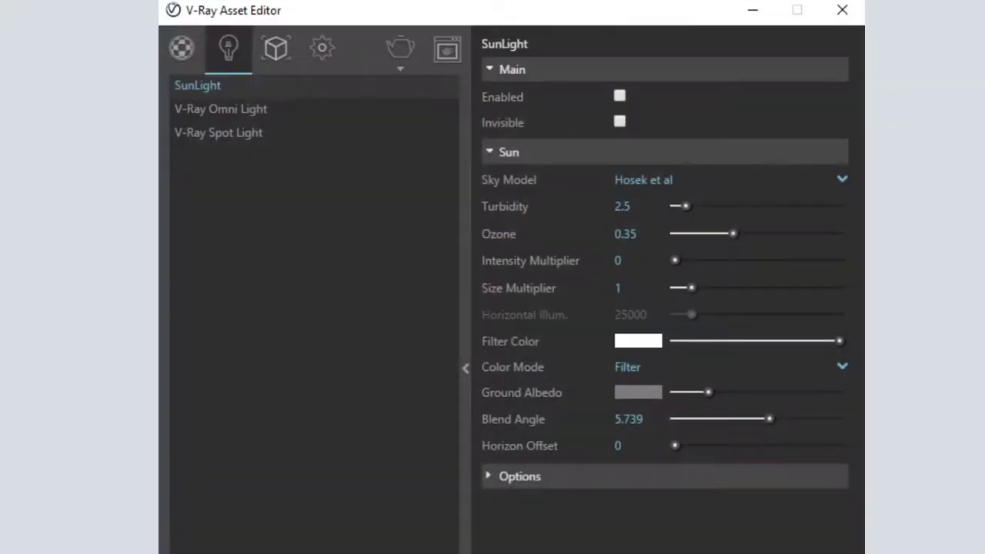
left_click(221, 110)
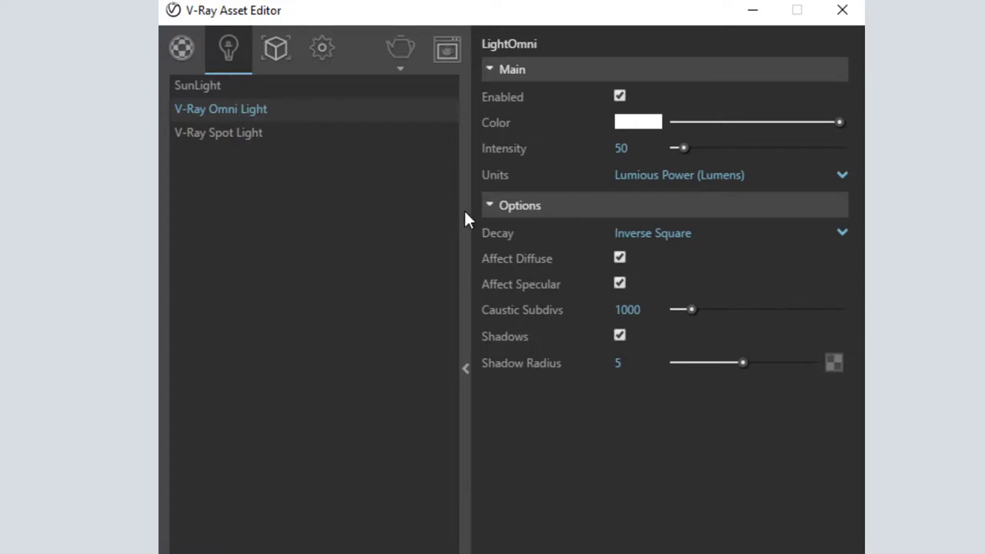
left_click(189, 132)
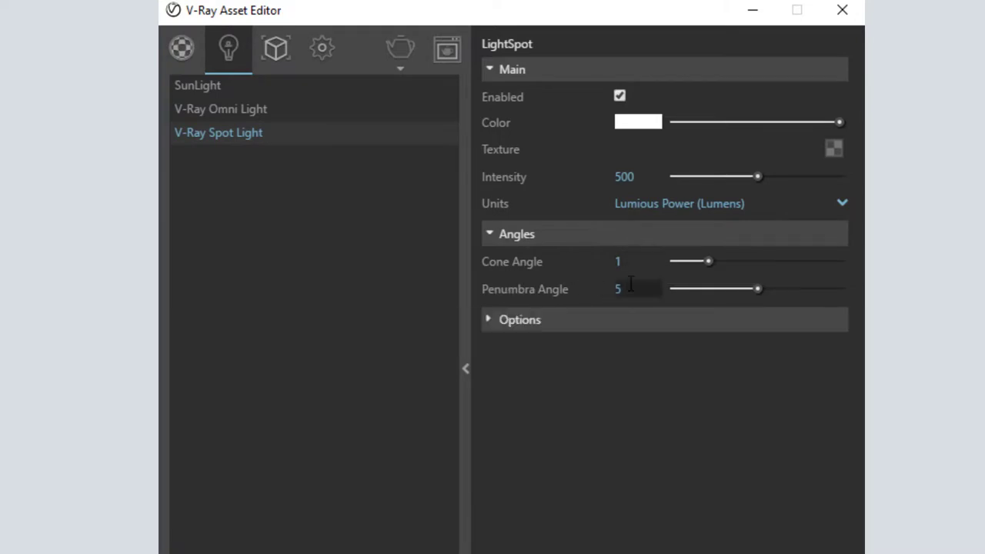
left_click(489, 320)
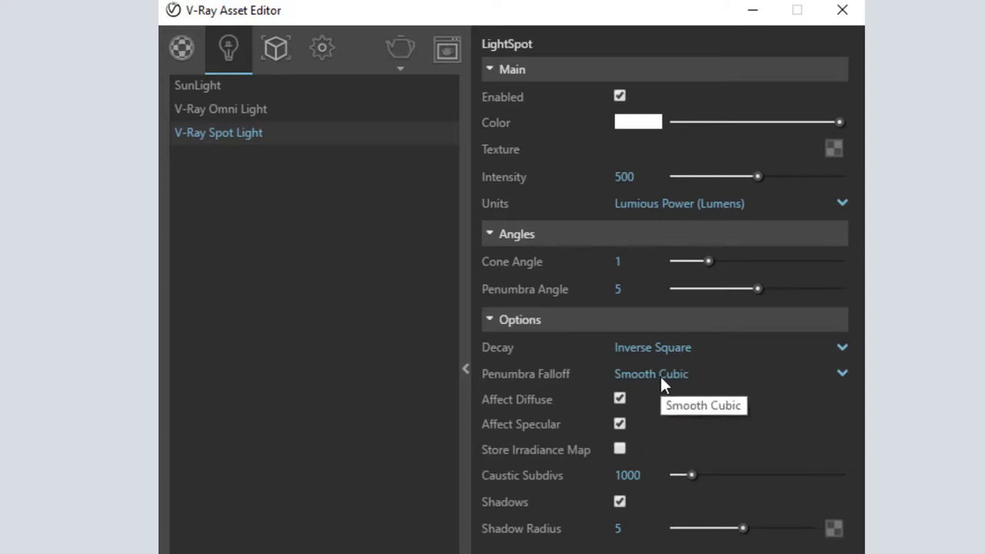
left_click(315, 48)
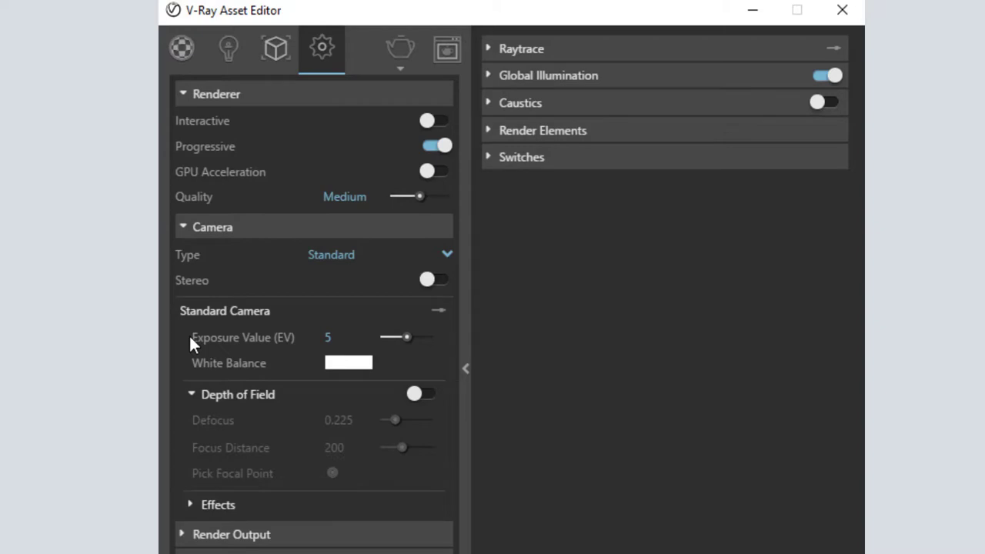
Start a V-Ray render of the stage-lamp scene lit by the spot and omni lights.
left_click(398, 70)
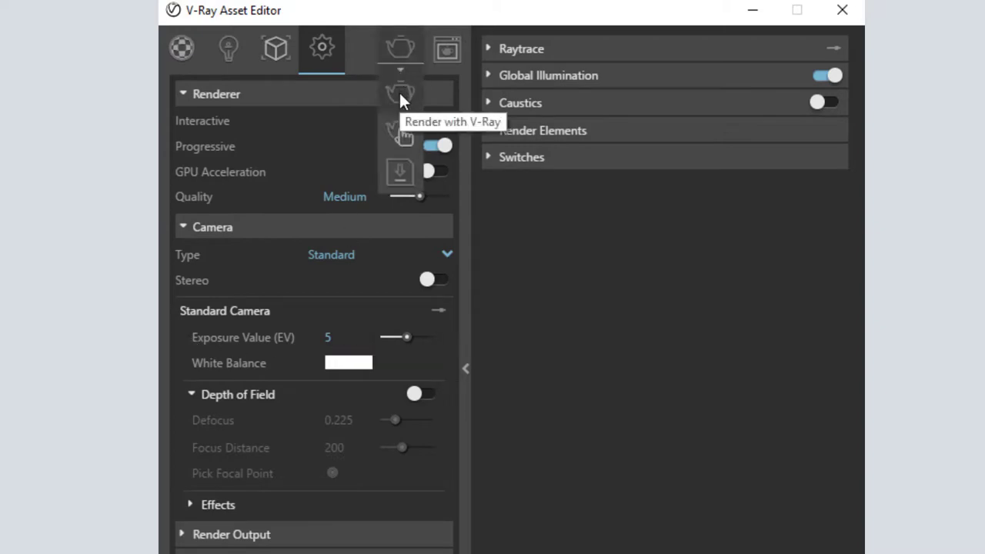
left_click(399, 94)
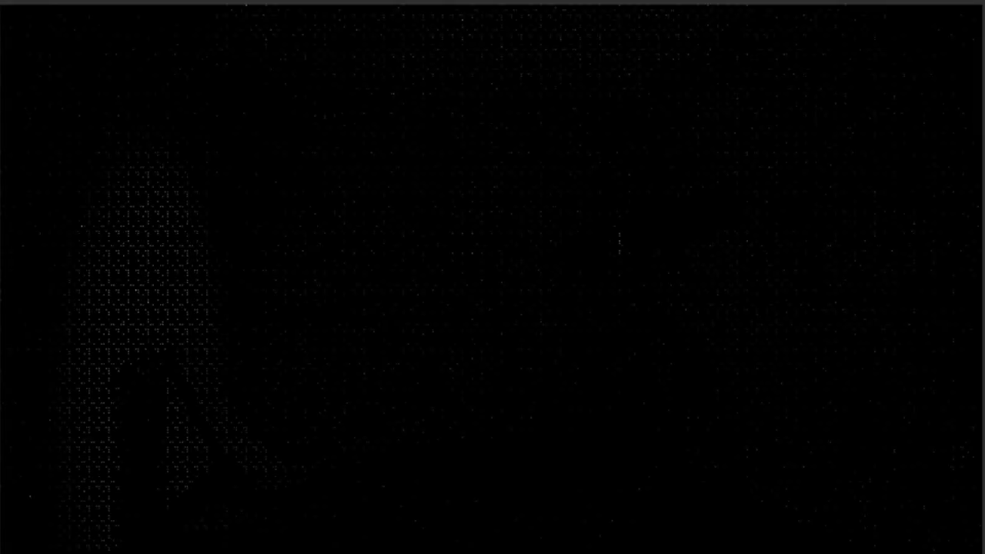